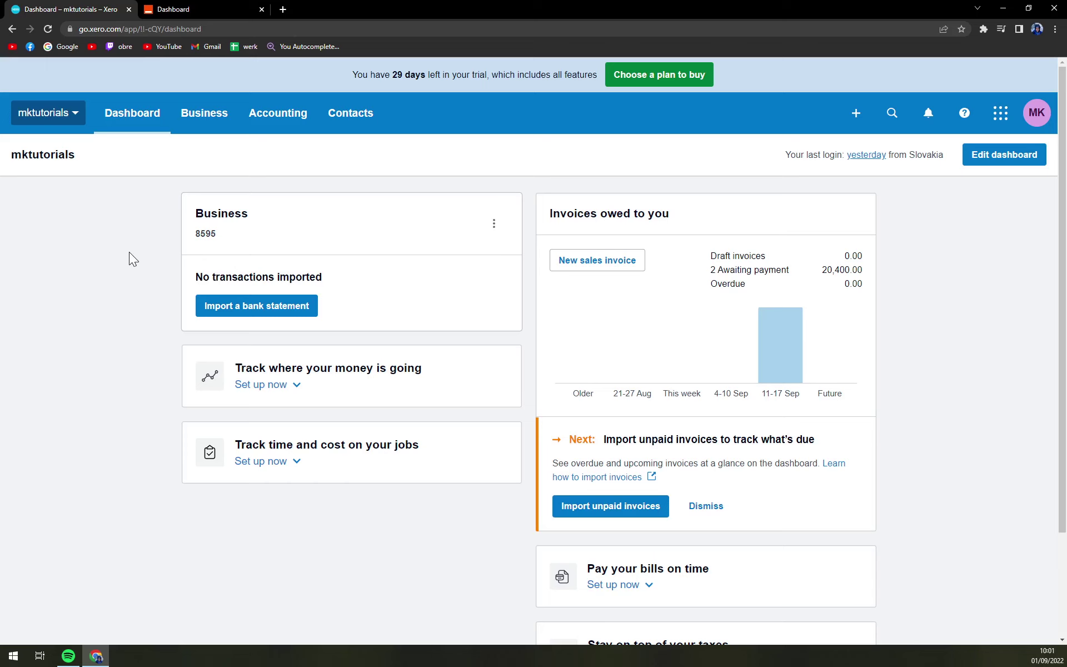
Switch to Zapier and create a new Zap with Xero as the trigger app.
{"action": "left_click", "coordinate": [211, 9]}
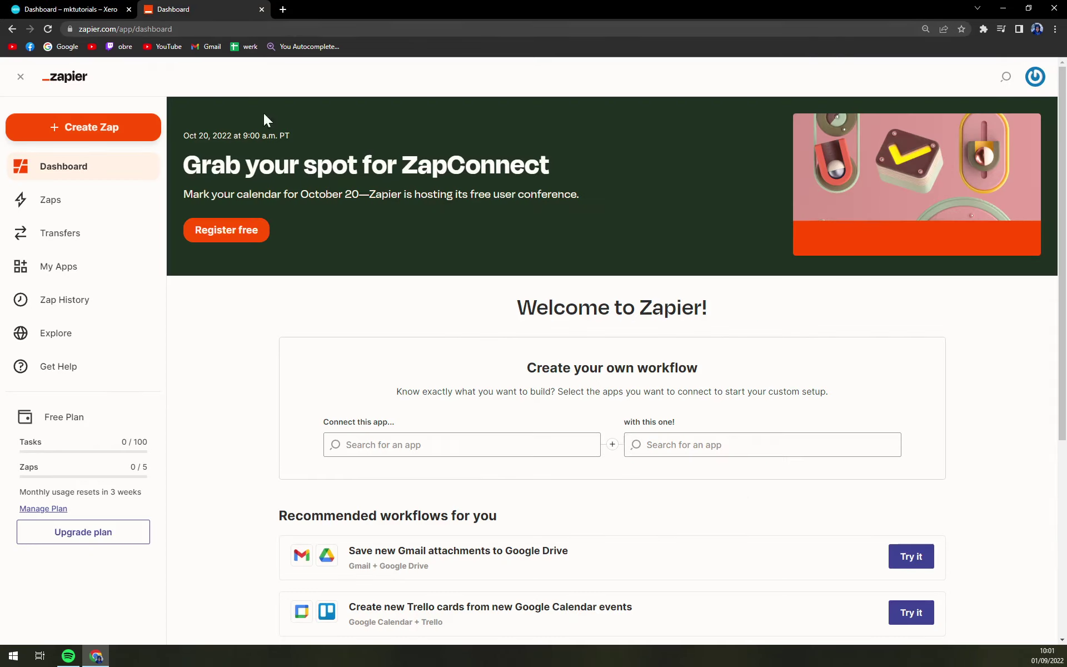
{"action": "left_click", "coordinate": [89, 9]}
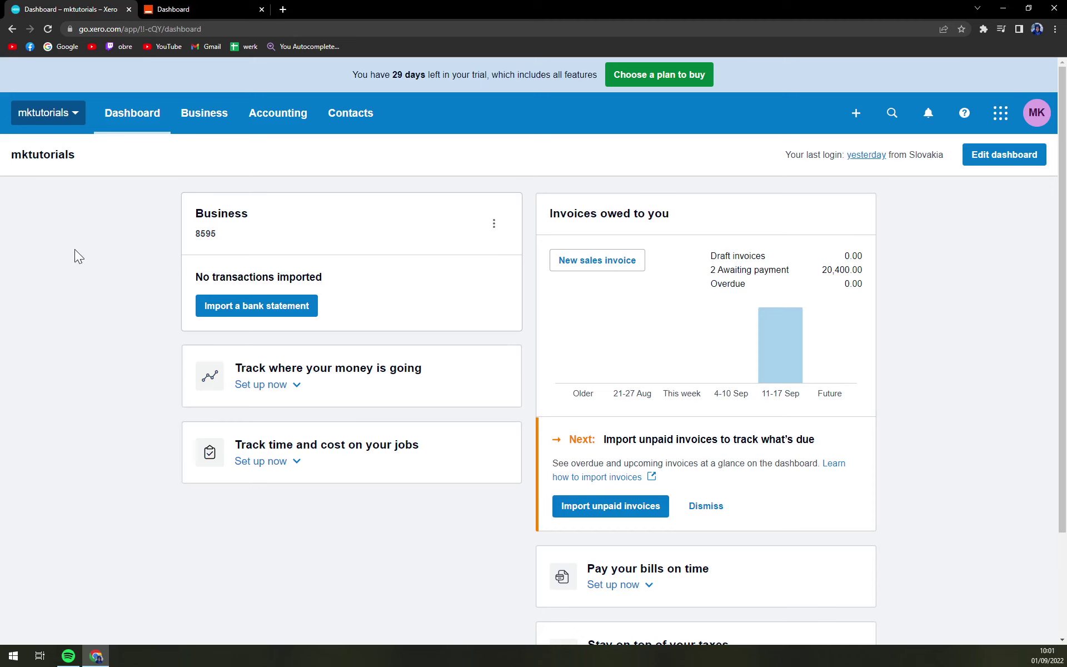
{"action": "left_click", "coordinate": [186, 15]}
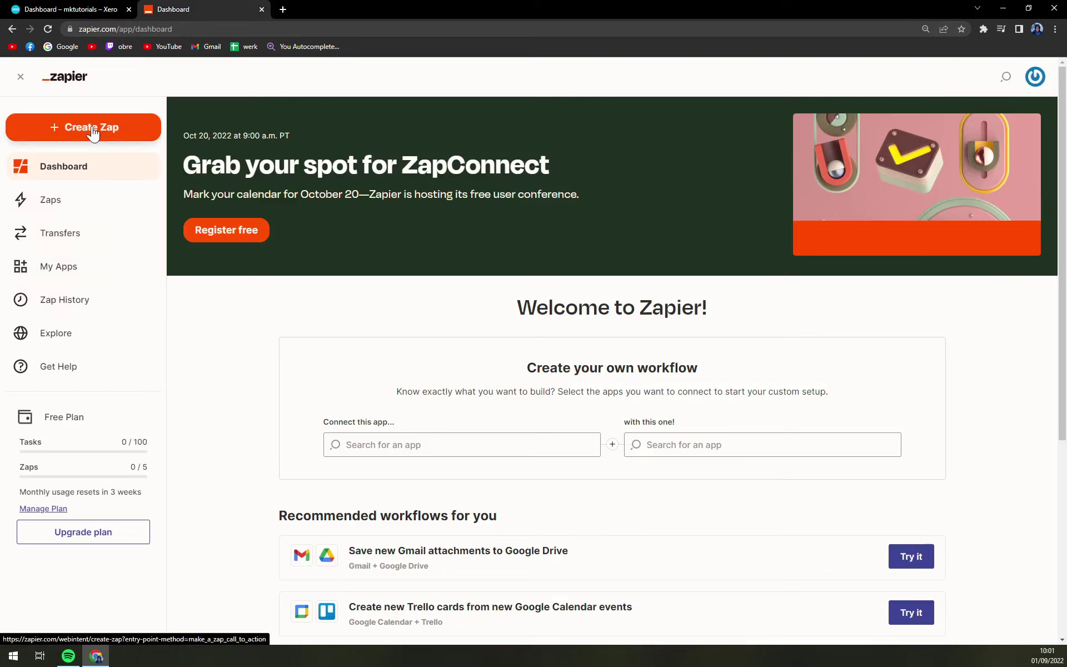
{"action": "left_click", "coordinate": [111, 138]}
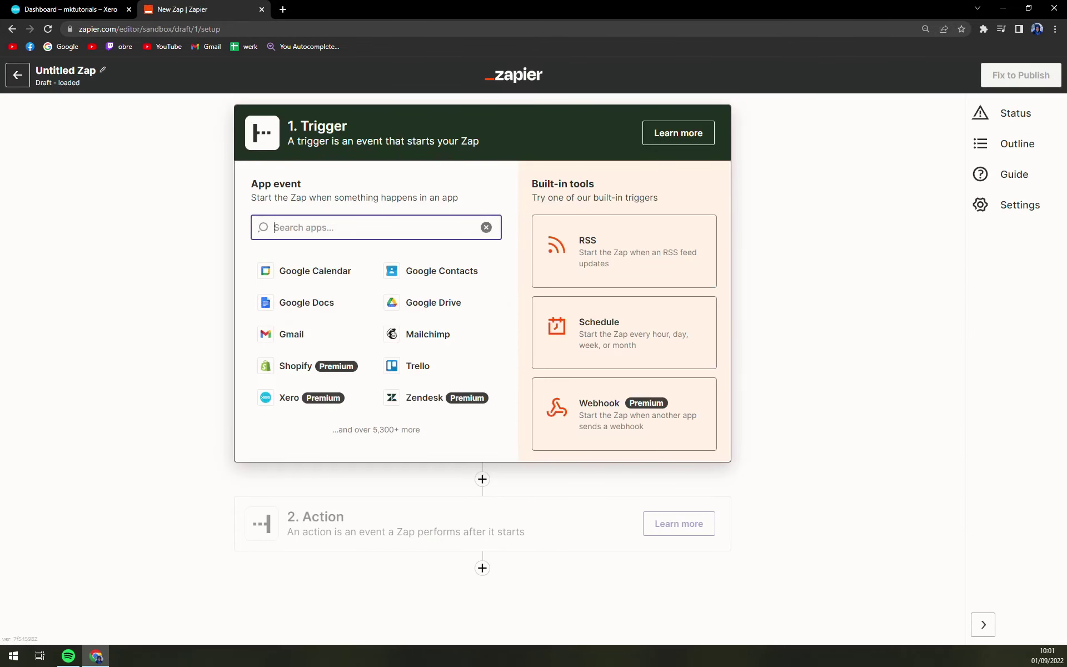
{"action": "type", "text": "xero"}
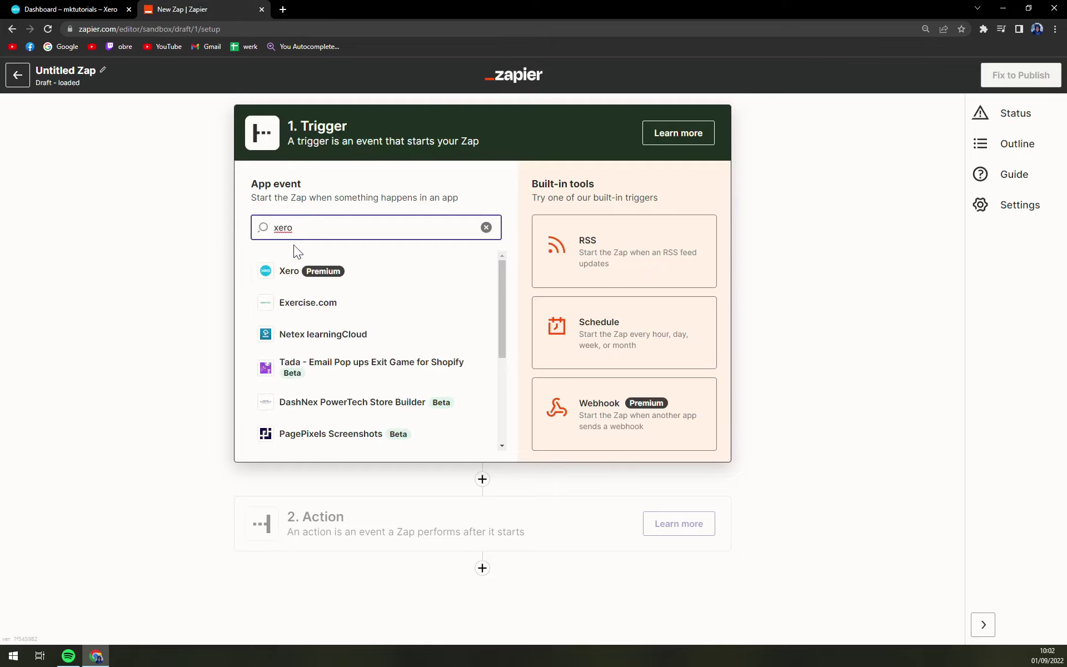
{"action": "left_click", "coordinate": [298, 278]}
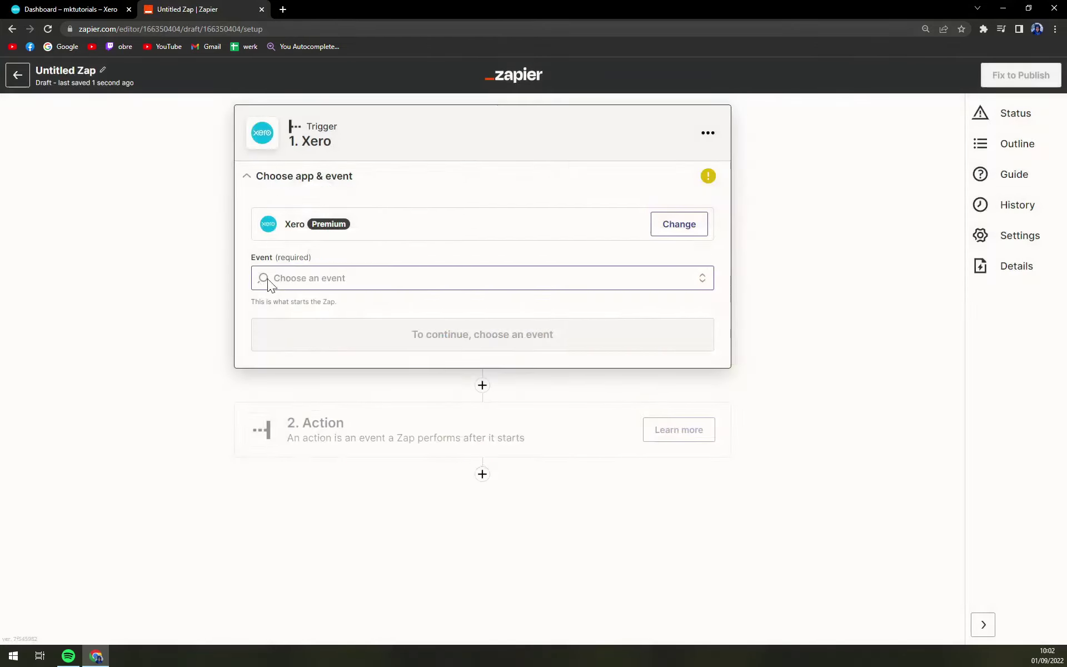
Set the Xero trigger event to New Quote and continue to the account selection.
{"action": "left_click", "coordinate": [260, 281]}
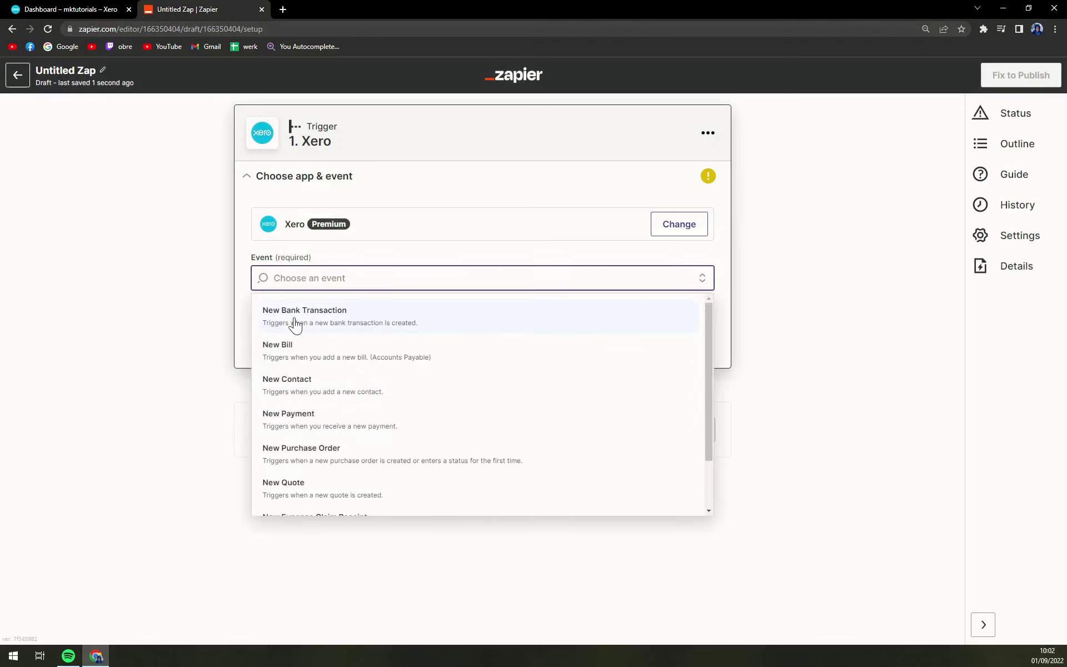
{"action": "scroll", "coordinate": [340, 372], "scroll_direction": "down", "scroll_amount": 1}
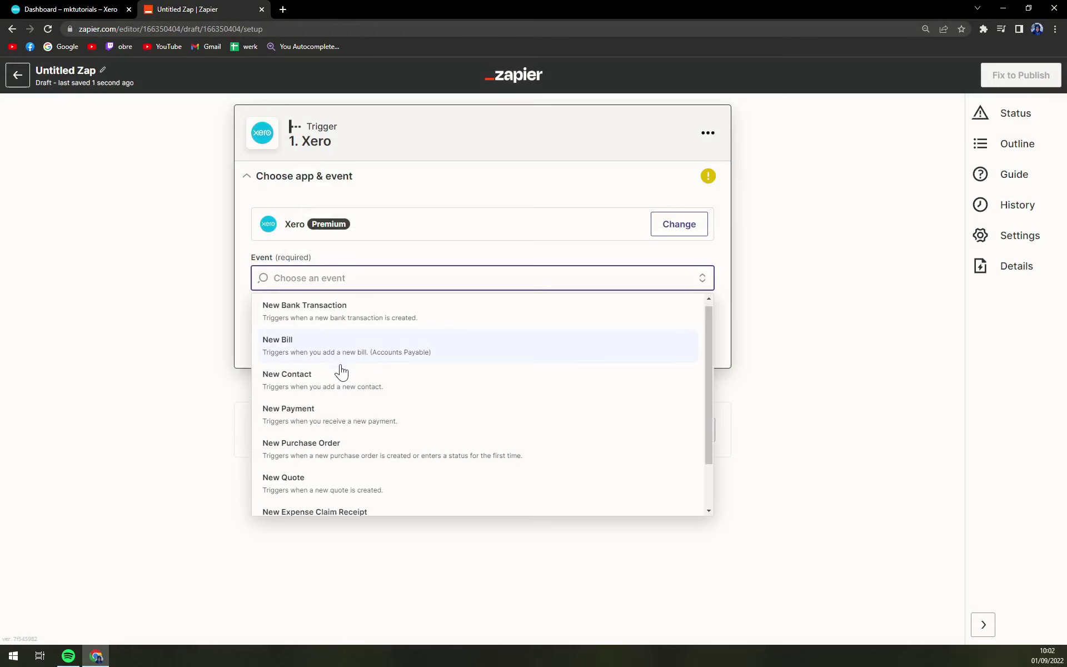
{"action": "left_click", "coordinate": [362, 442]}
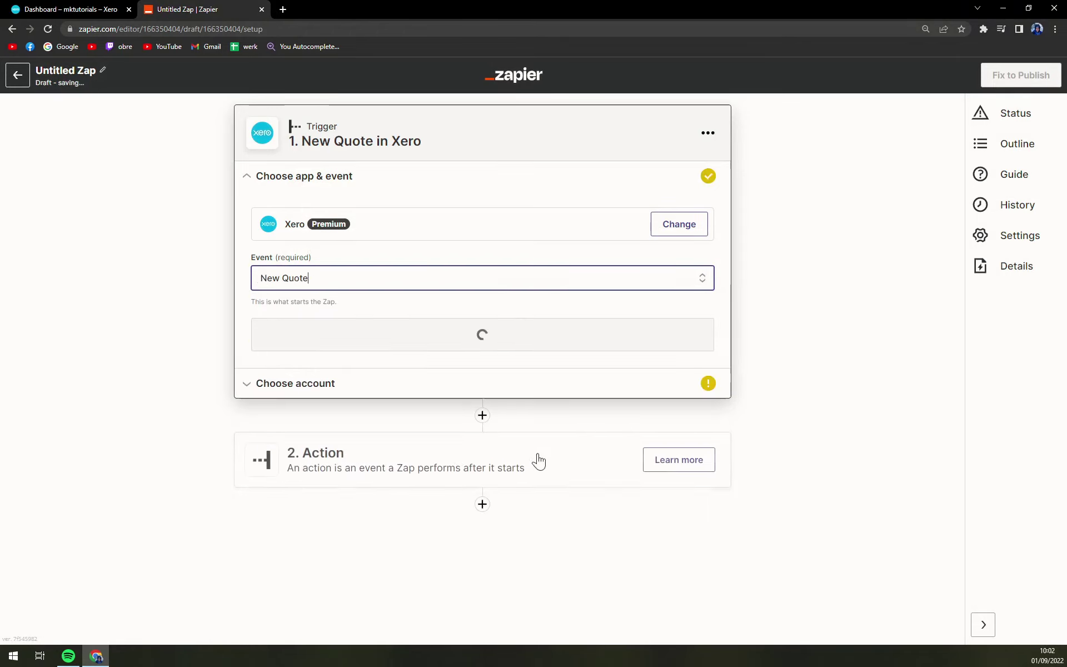
{"action": "left_click", "coordinate": [379, 347]}
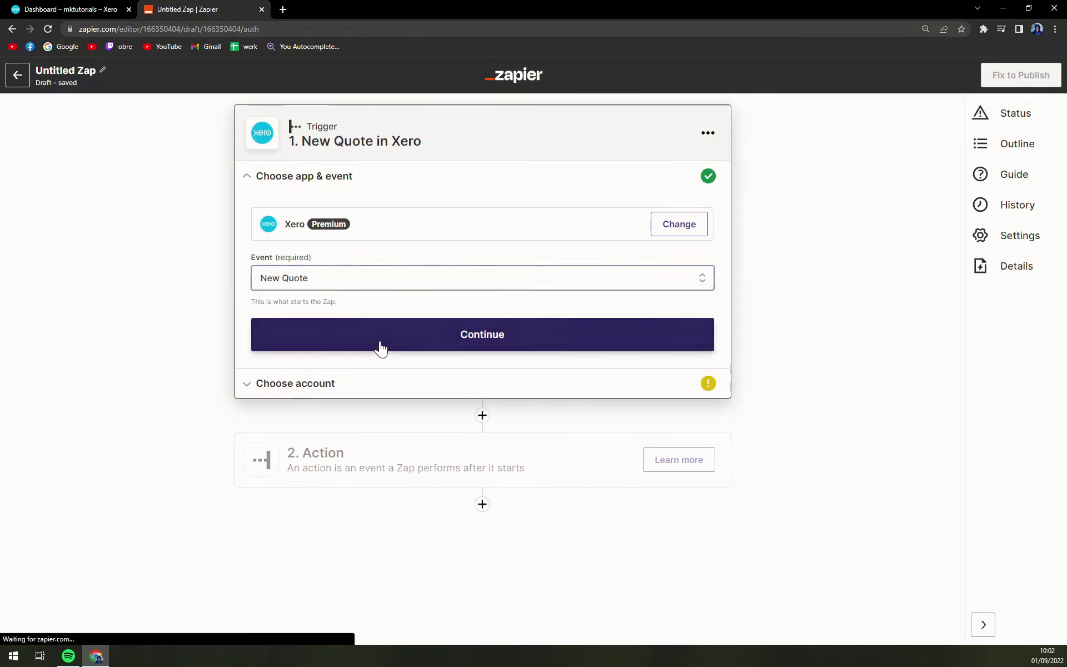
Select the existing Xero account for the trigger and continue to the trigger setup.
{"action": "left_click", "coordinate": [313, 262]}
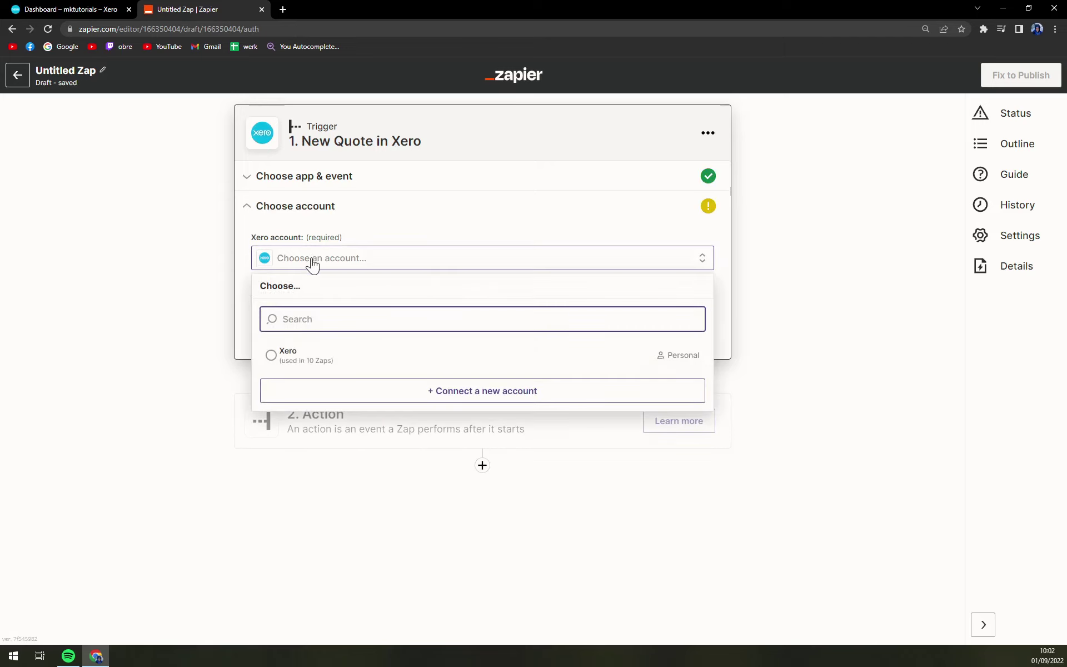
{"action": "left_click", "coordinate": [322, 361]}
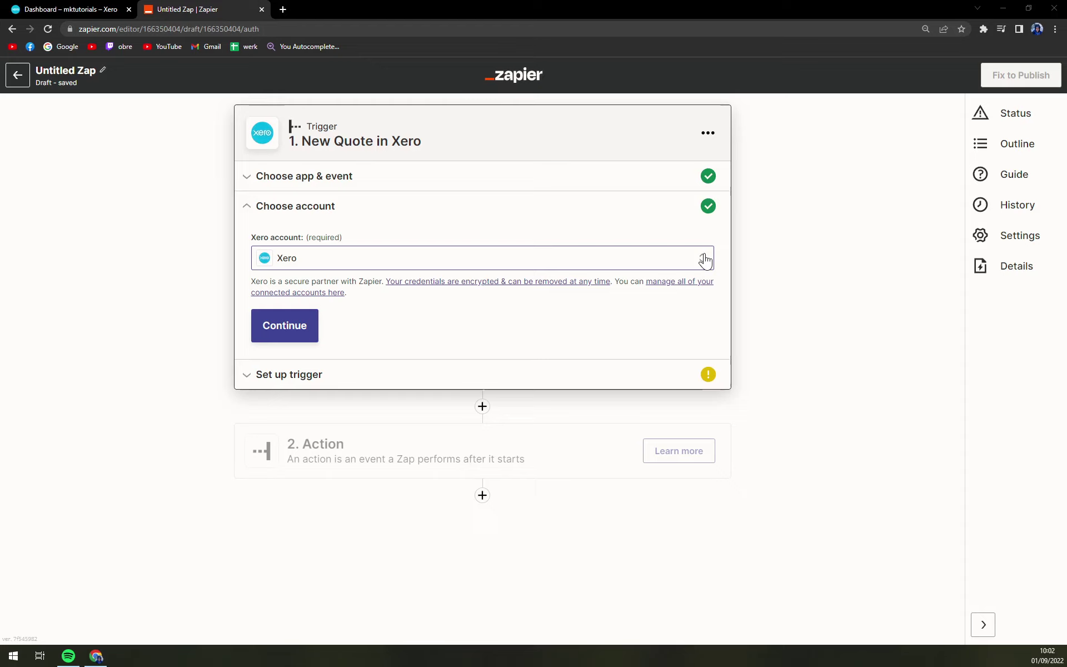
{"action": "left_click", "coordinate": [293, 337]}
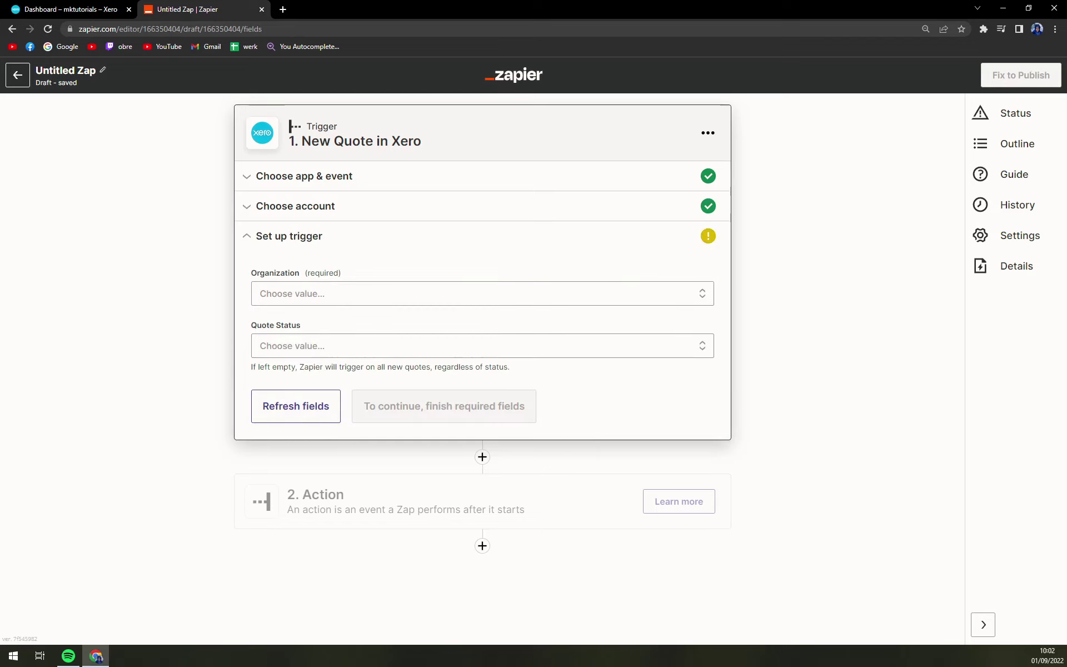
Set the trigger's organization to mktutorials and its quote status to Accepted, and continue to the trigger test.
{"action": "left_click", "coordinate": [313, 292]}
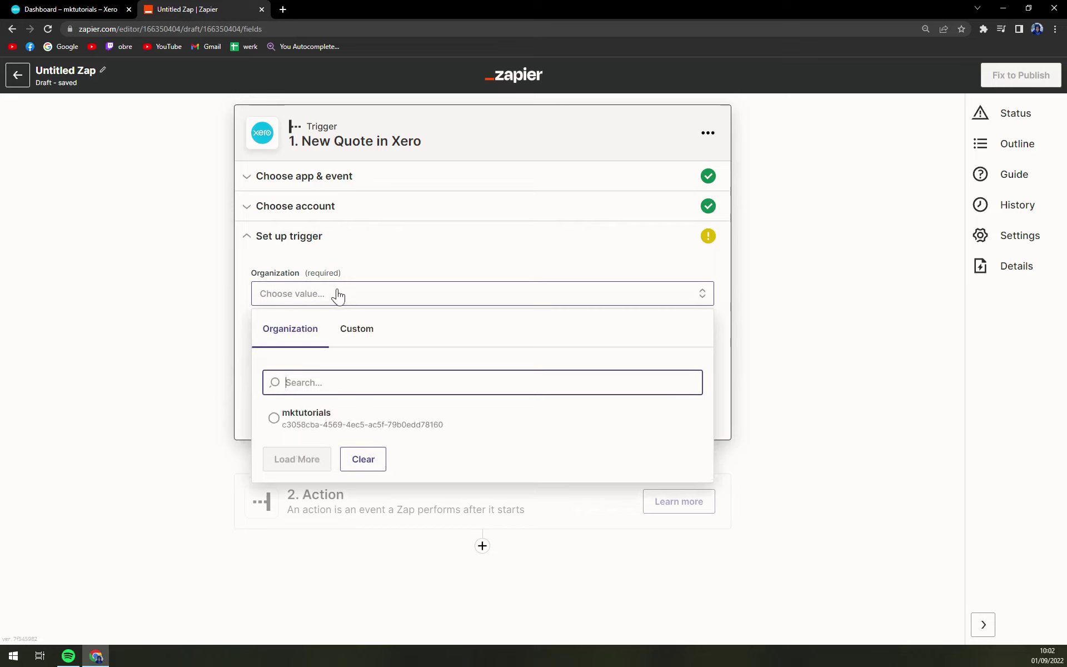
{"action": "left_click", "coordinate": [342, 421]}
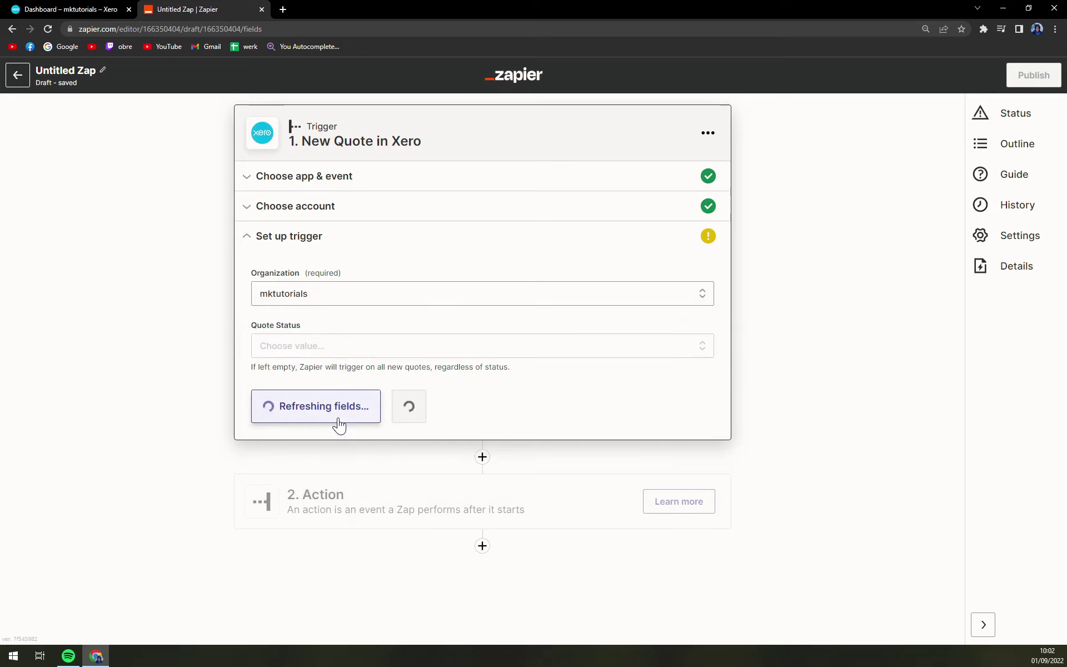
{"action": "left_click", "coordinate": [278, 356]}
{"action": "scroll", "coordinate": [334, 406], "scroll_direction": "down", "scroll_amount": 1}
{"action": "scroll", "coordinate": [367, 461], "scroll_direction": "down", "scroll_amount": 1}
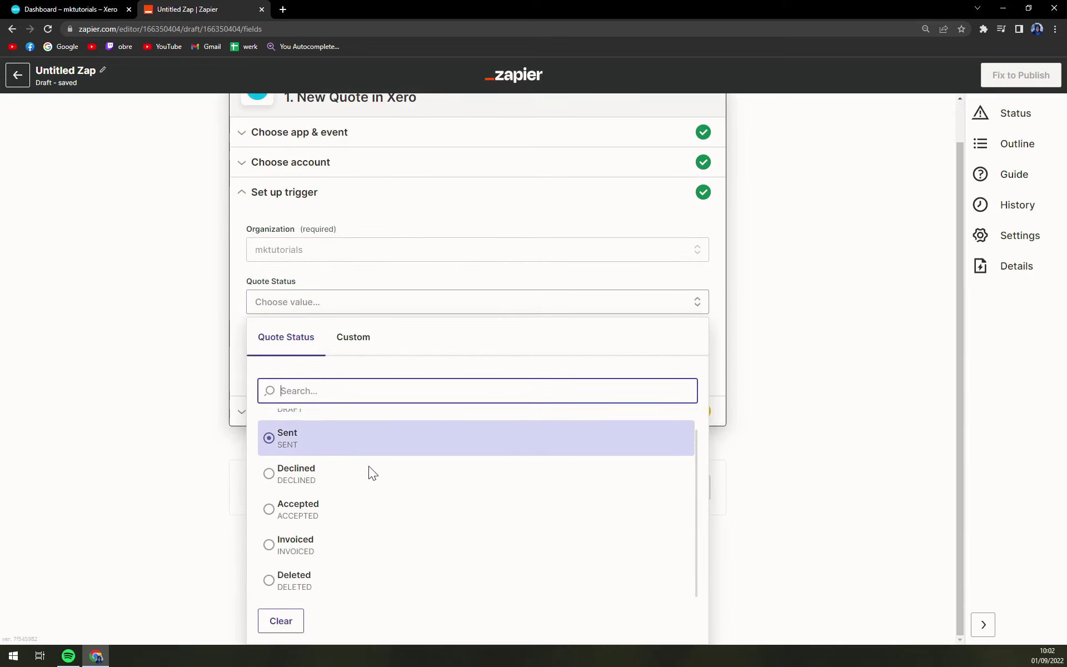
{"action": "left_click", "coordinate": [361, 519]}
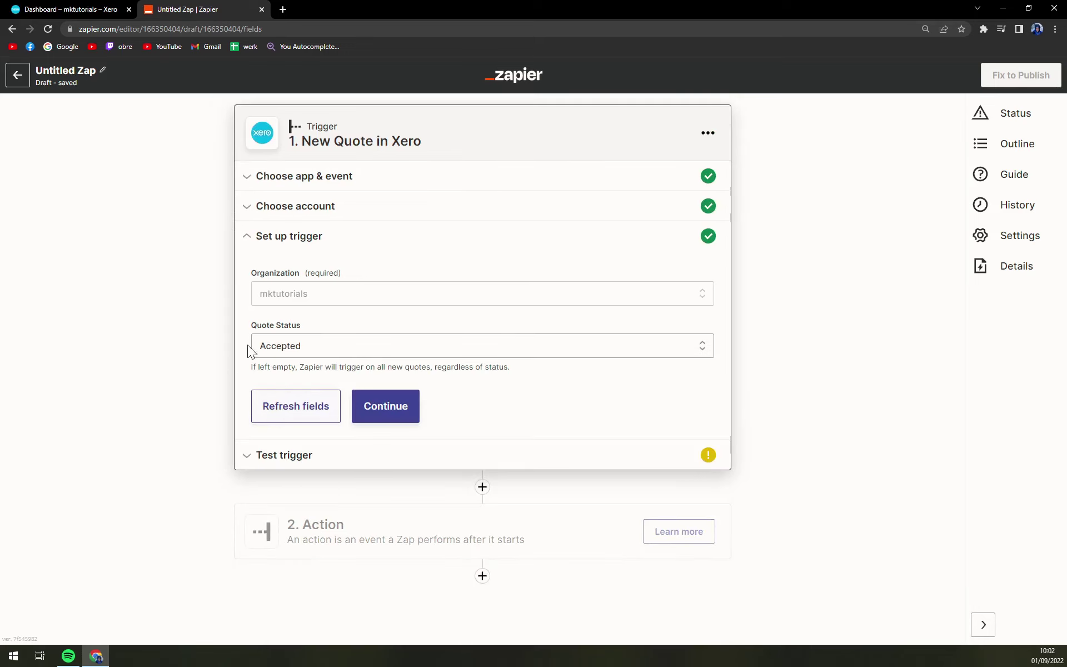
{"action": "left_click", "coordinate": [358, 409]}
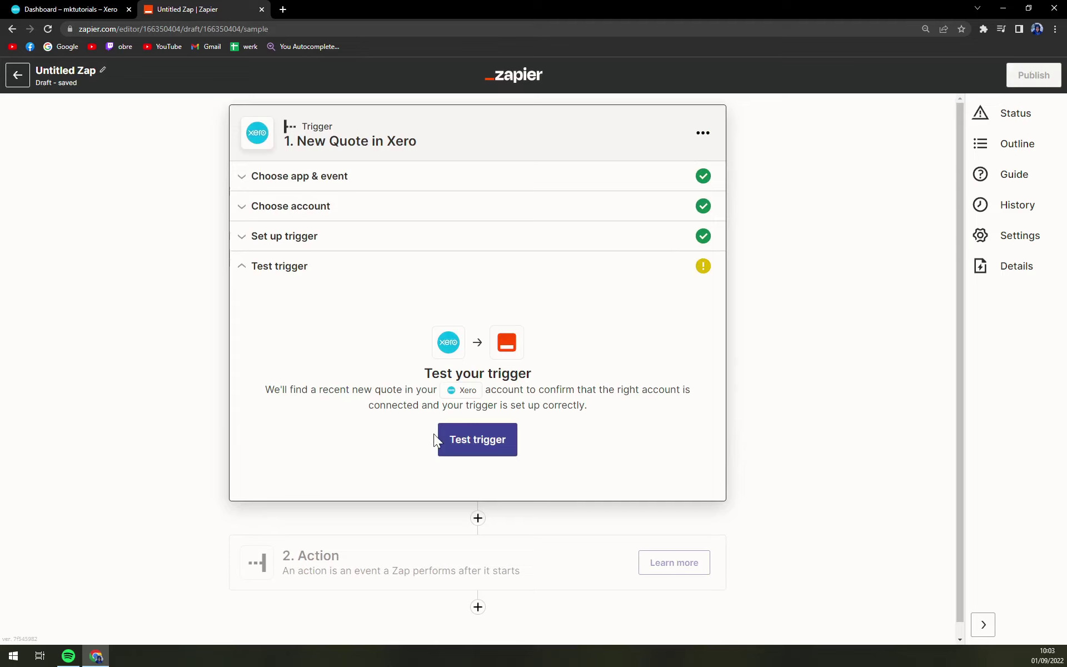
Run the trigger test for a recent new quote and check the Xero dashboard.
{"action": "left_click", "coordinate": [461, 437]}
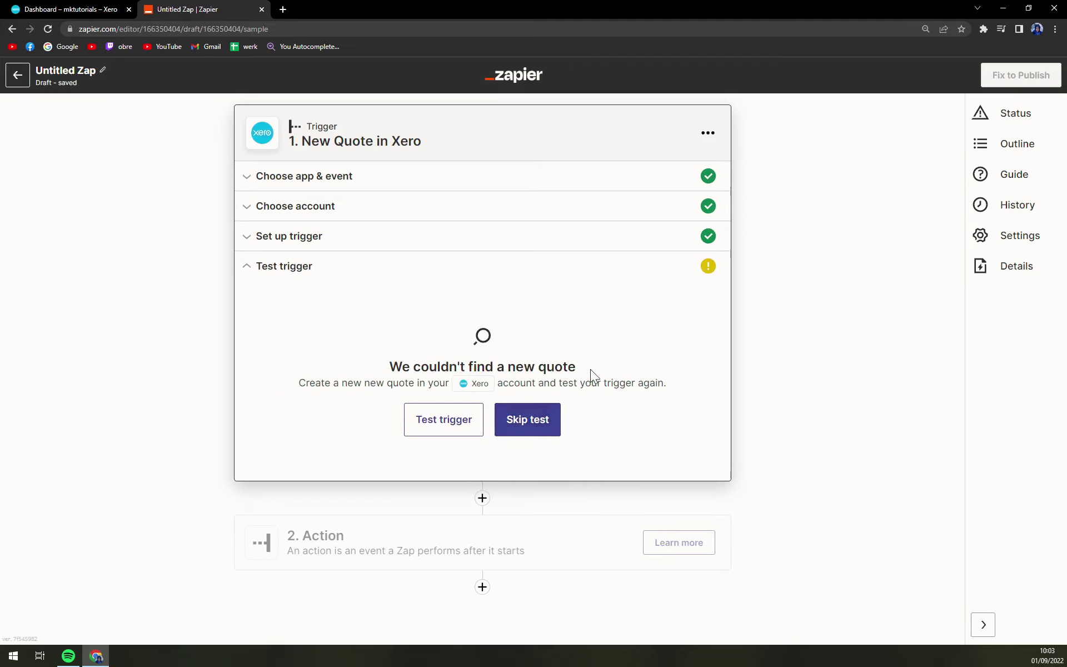
{"action": "left_click", "coordinate": [19, 8]}
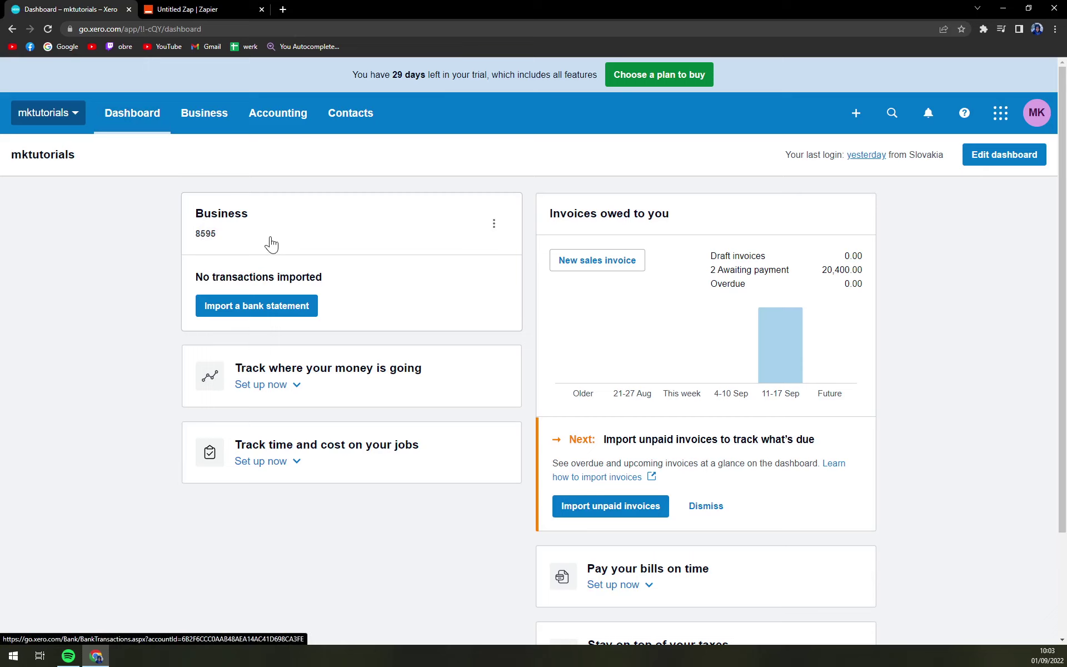
{"action": "left_click", "coordinate": [214, 7]}
Skip the trigger test, review the example quote data, and continue to the action.
{"action": "left_click", "coordinate": [544, 427]}
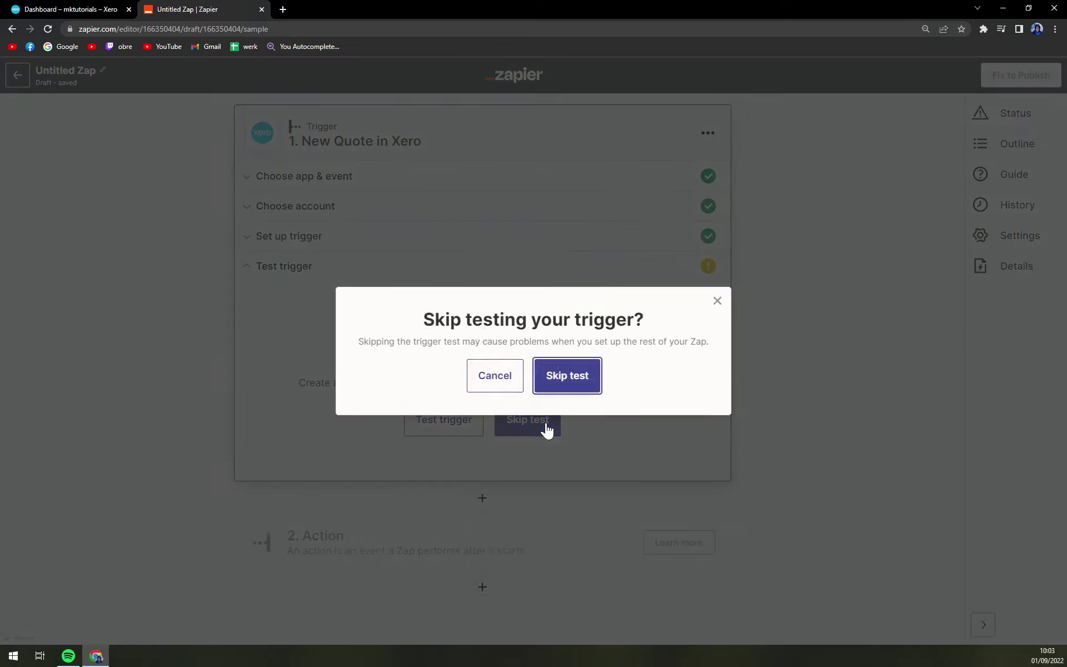
{"action": "left_click", "coordinate": [562, 377]}
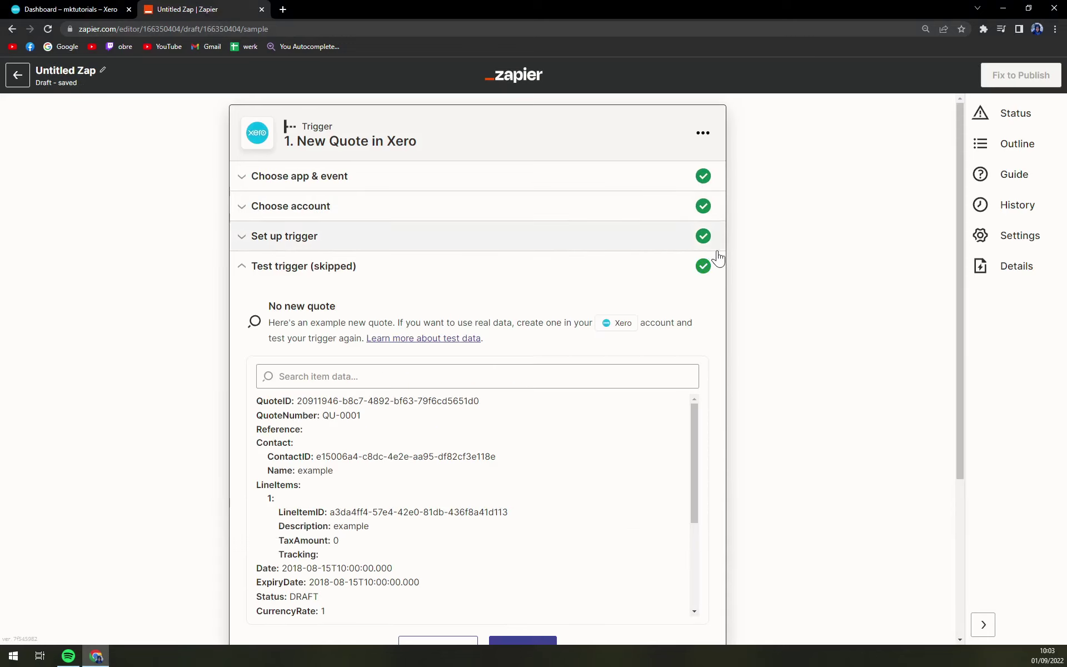
{"action": "scroll", "coordinate": [602, 318], "scroll_direction": "down", "scroll_amount": 3}
{"action": "scroll", "coordinate": [405, 295], "scroll_direction": "up", "scroll_amount": 2}
{"action": "scroll", "coordinate": [401, 243], "scroll_direction": "down", "scroll_amount": 5}
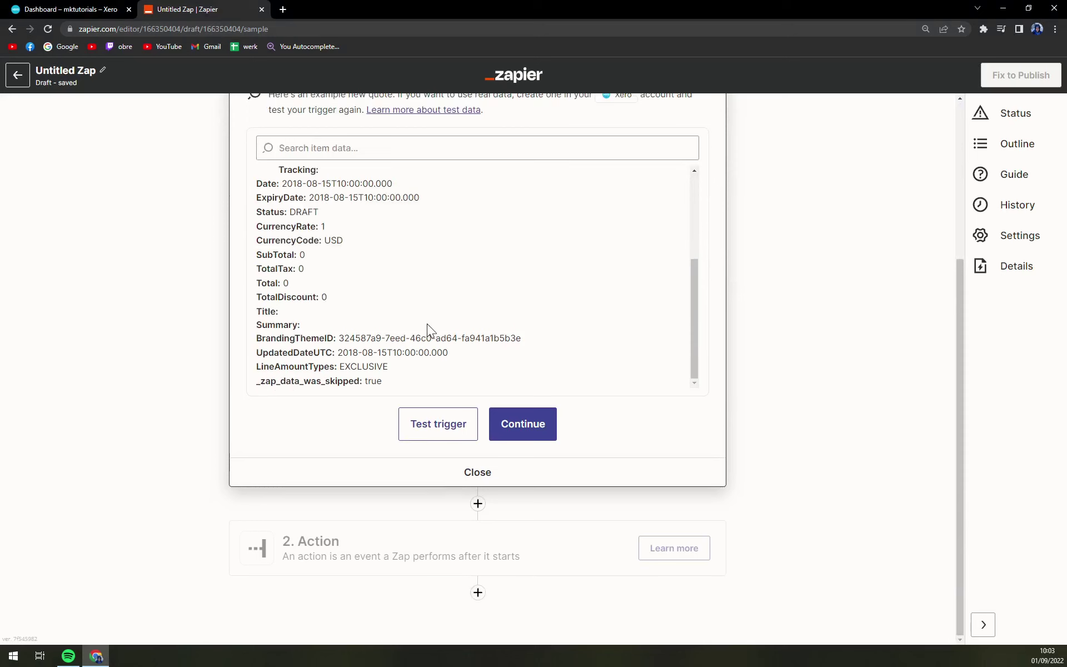
{"action": "left_click", "coordinate": [507, 425]}
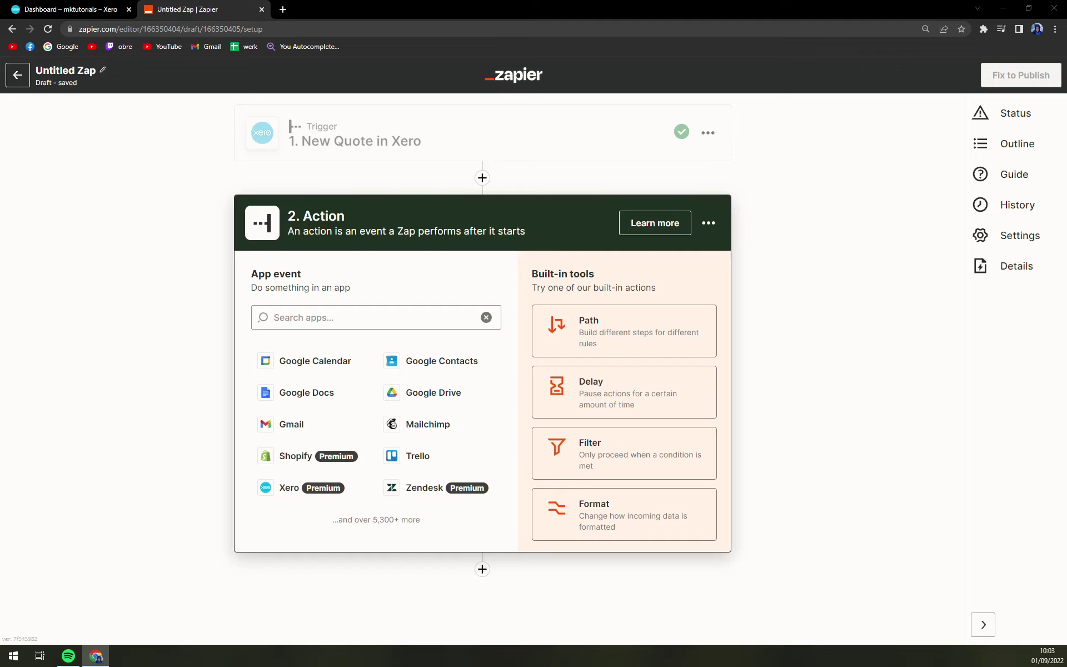
Search the action apps for Stripe and choose it as the action app.
{"action": "left_click", "coordinate": [245, 346]}
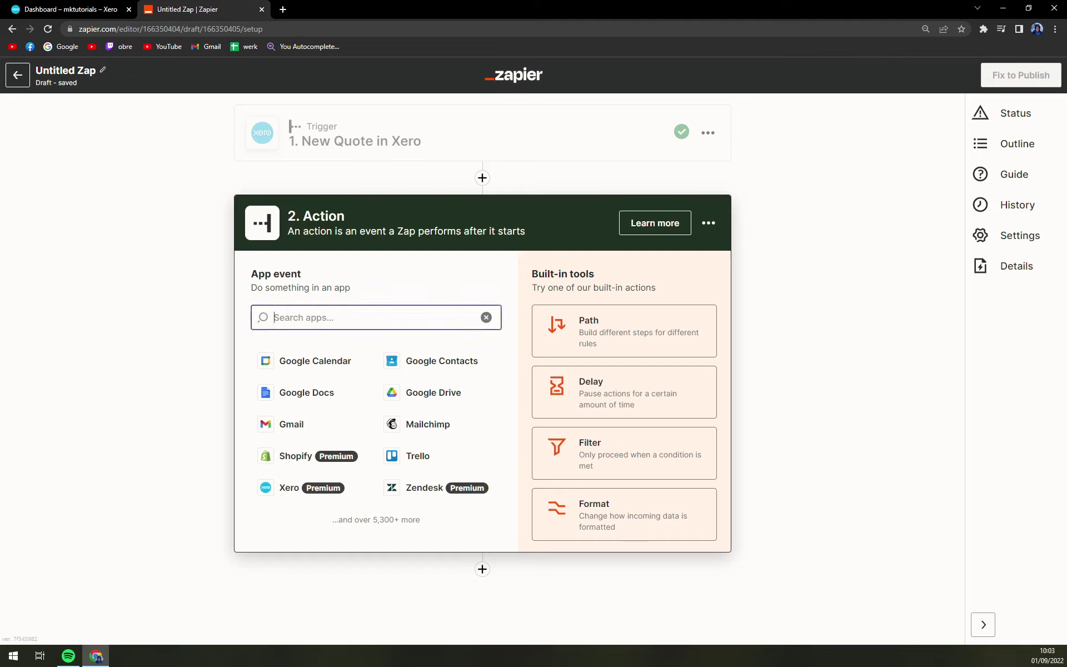
{"action": "type", "text": "stripe"}
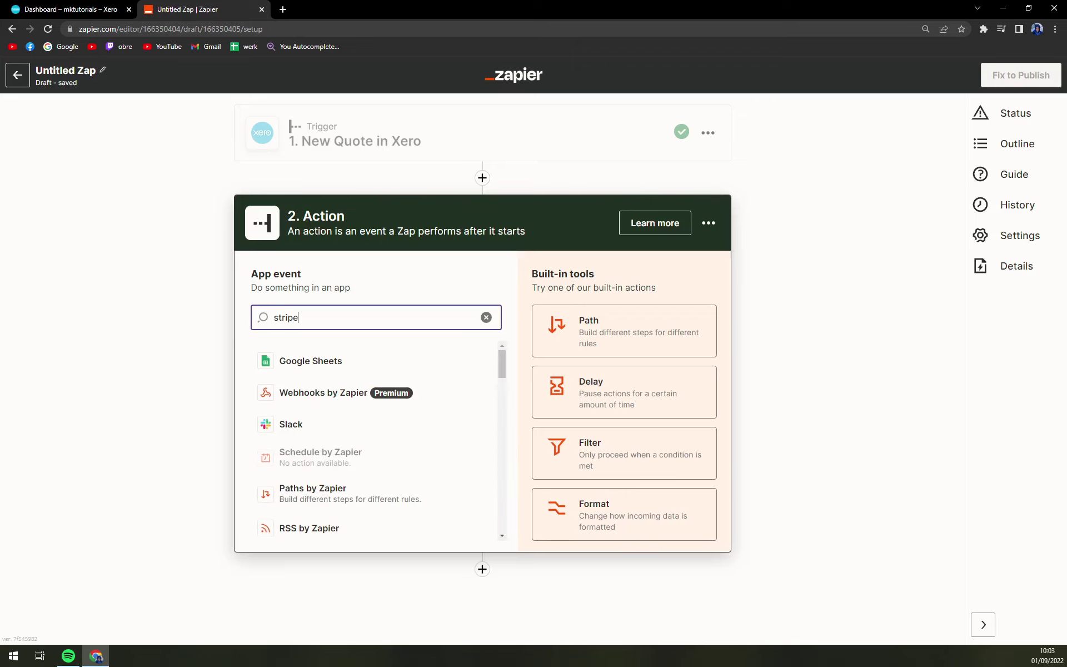
{"action": "left_click", "coordinate": [270, 370]}
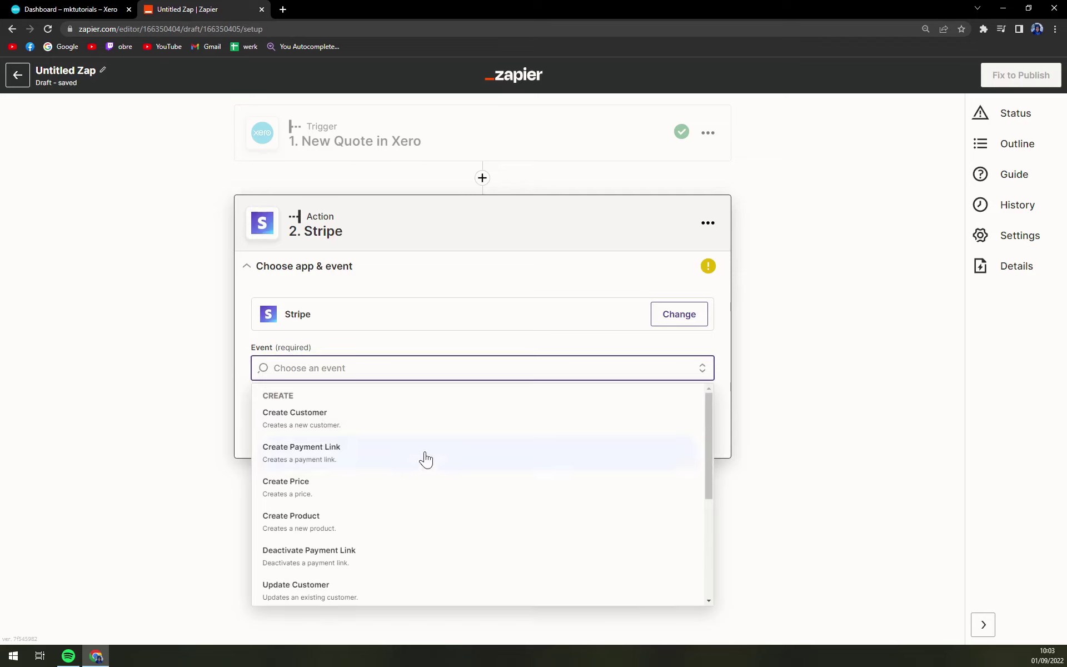
Set the Stripe action event to Create Customer and continue to the account selection.
{"action": "scroll", "coordinate": [425, 458], "scroll_direction": "down", "scroll_amount": 5}
{"action": "scroll", "coordinate": [391, 465], "scroll_direction": "up", "scroll_amount": 5}
{"action": "left_click", "coordinate": [314, 431]}
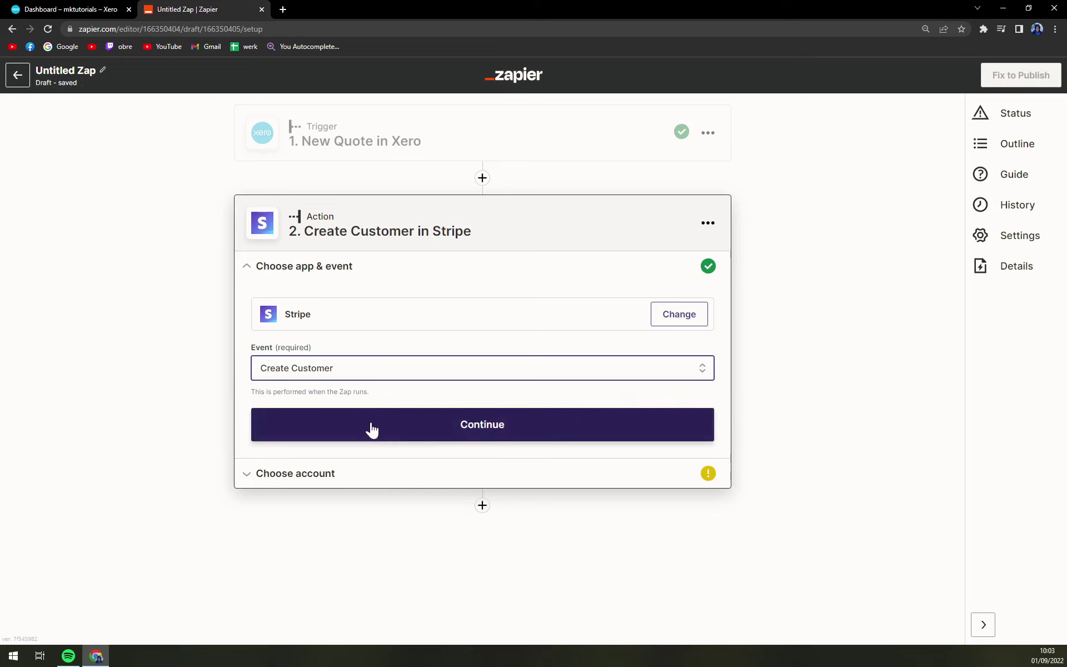
{"action": "left_click", "coordinate": [418, 436]}
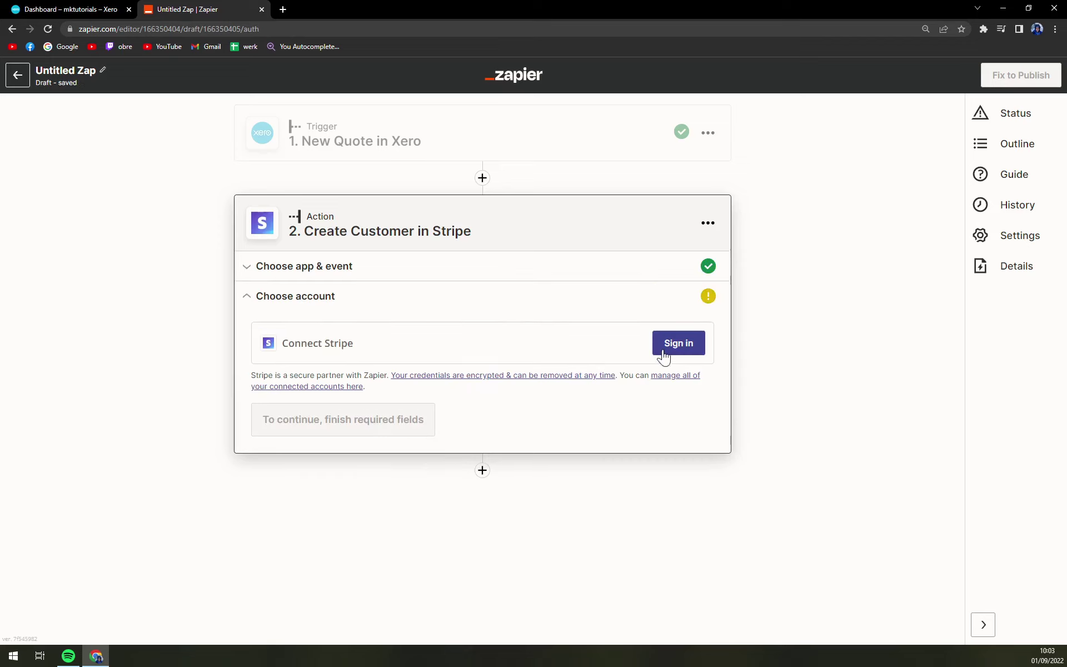
Start signing in to Stripe to connect an account for the Create Customer action.
{"action": "left_click", "coordinate": [669, 350]}
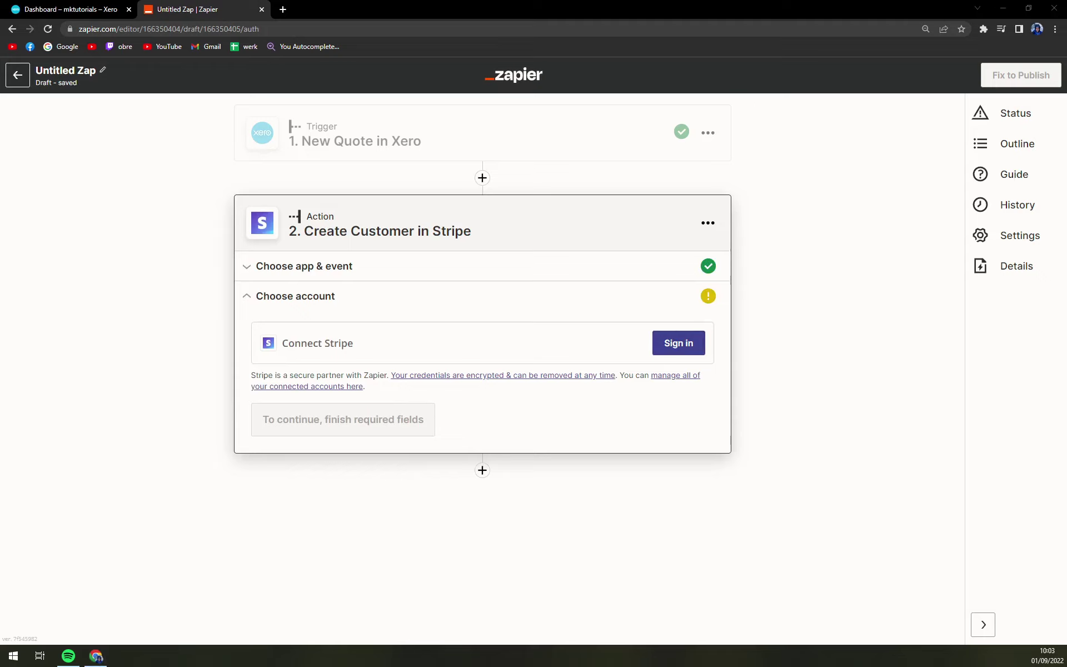
{"action": "left_click", "coordinate": [685, 350]}
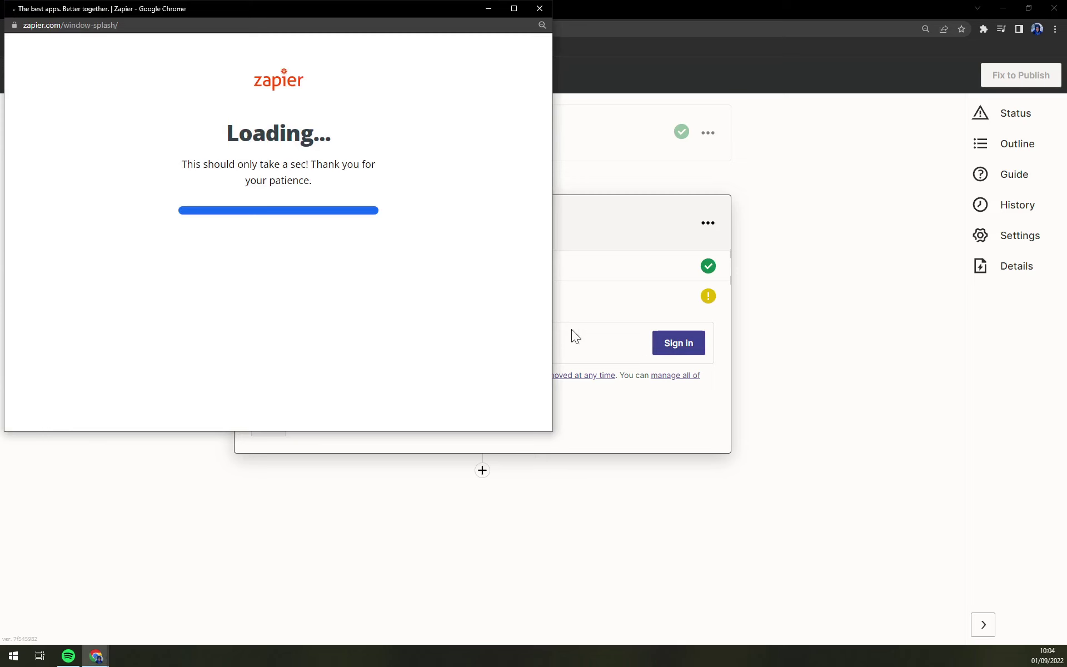